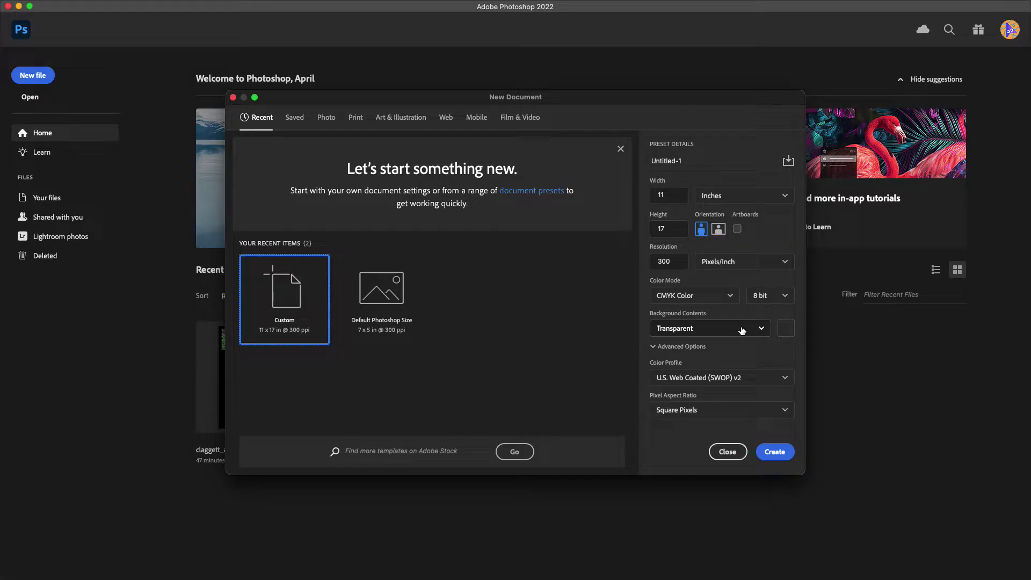
Create the 11 by 17 inch, 300 ppi CMYK document with transparent background and cover its canvas with a black rectangle
{"action": "left_click", "coordinate": [781, 452]}
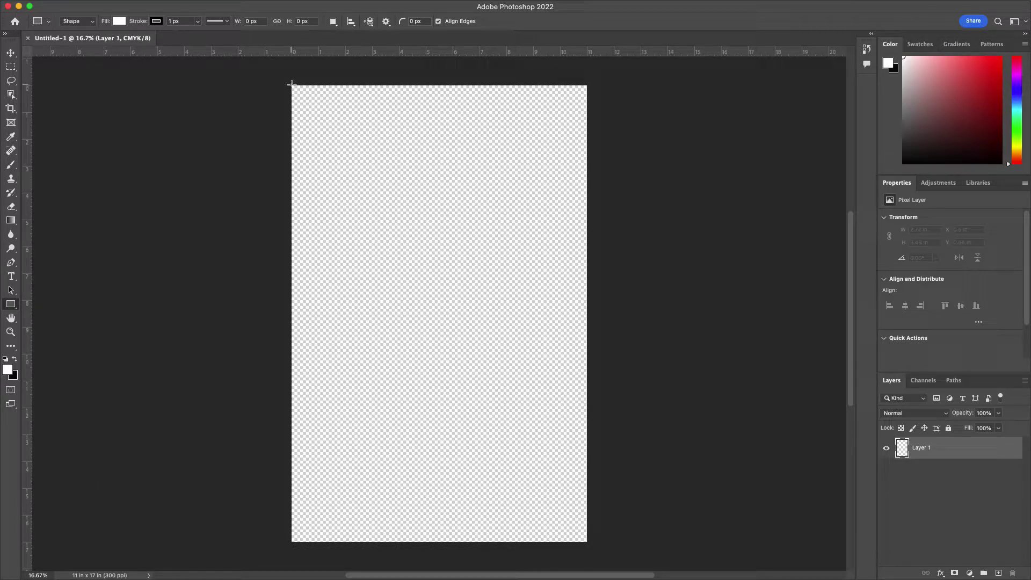
{"action": "left_click_drag", "start_coordinate": [292, 85], "coordinate": [587, 542]}
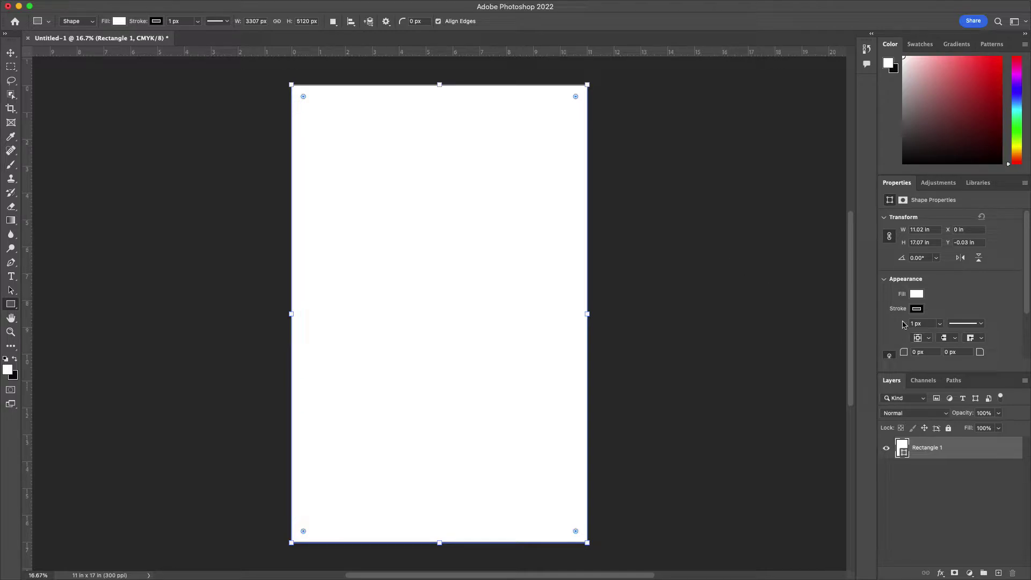
{"action": "left_click", "coordinate": [917, 295]}
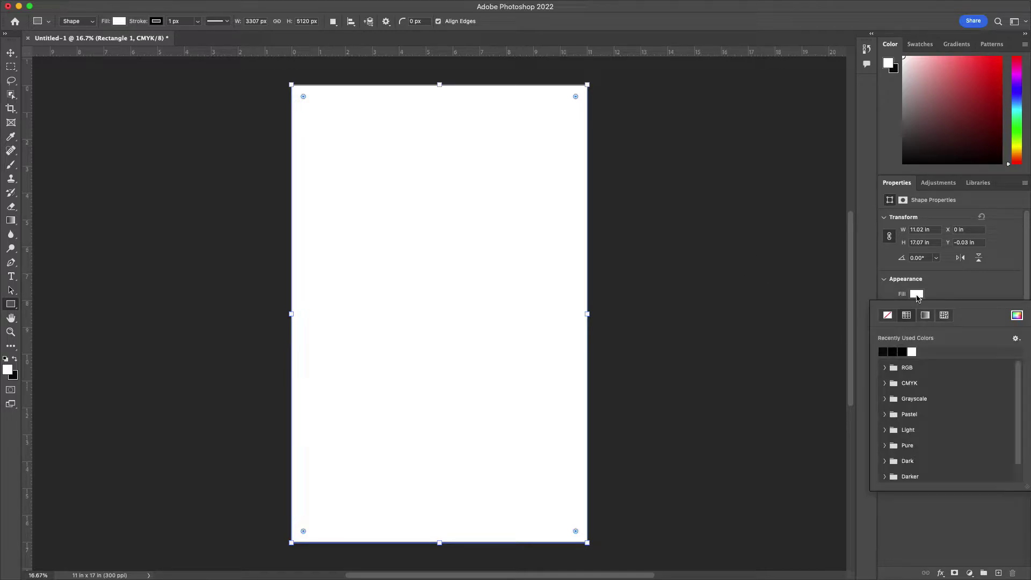
{"action": "left_click", "coordinate": [905, 351]}
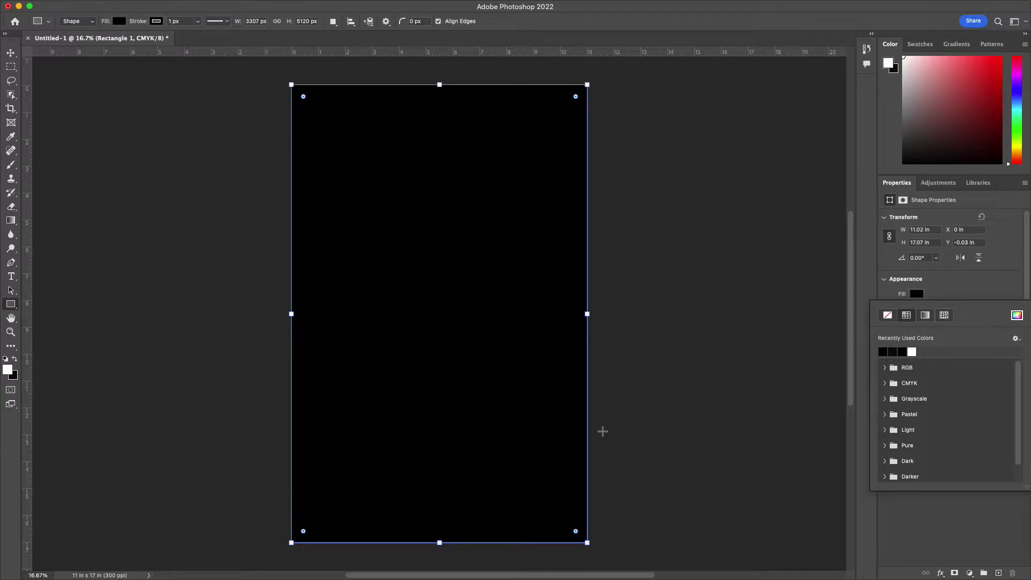
{"action": "left_click", "coordinate": [932, 528]}
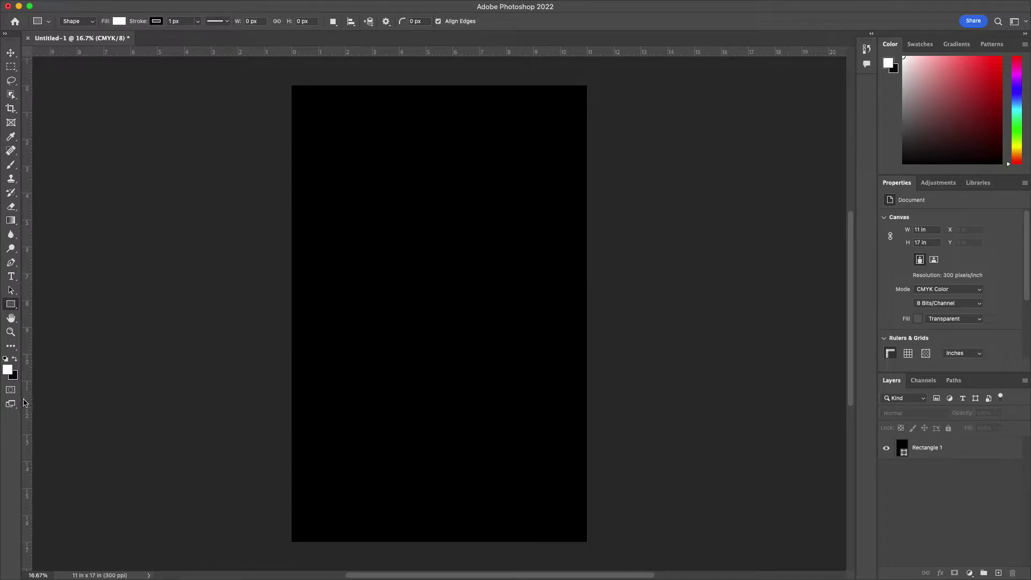
Keep the rulers in inches and place horizontal guides at about 0.5, 4, 4.5, 8 and 8.5 inches
{"action": "right_click", "coordinate": [30, 103]}
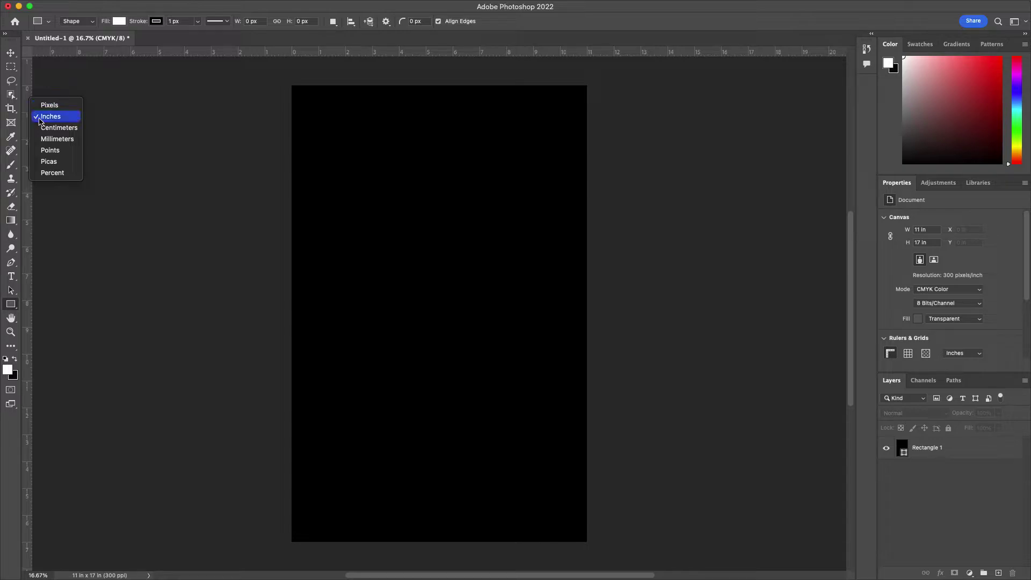
{"action": "left_click", "coordinate": [40, 118]}
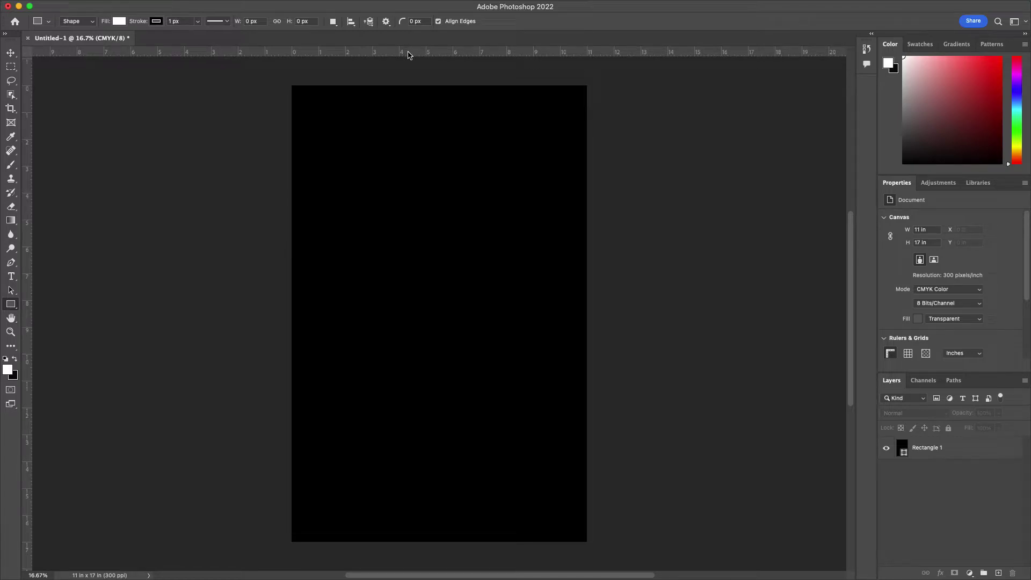
{"action": "left_click_drag", "start_coordinate": [408, 55], "coordinate": [416, 99]}
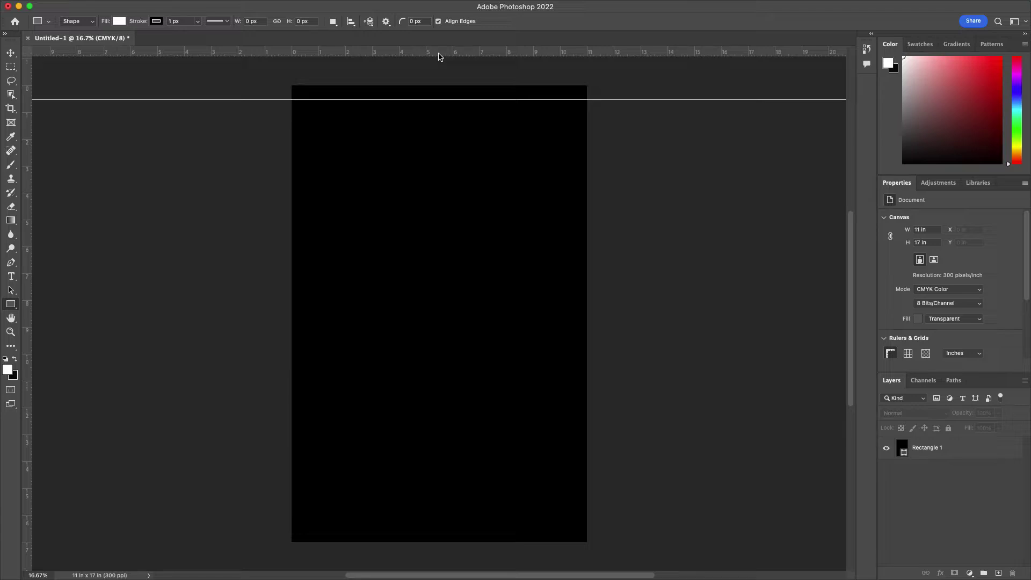
{"action": "left_click_drag", "start_coordinate": [440, 55], "coordinate": [427, 191]}
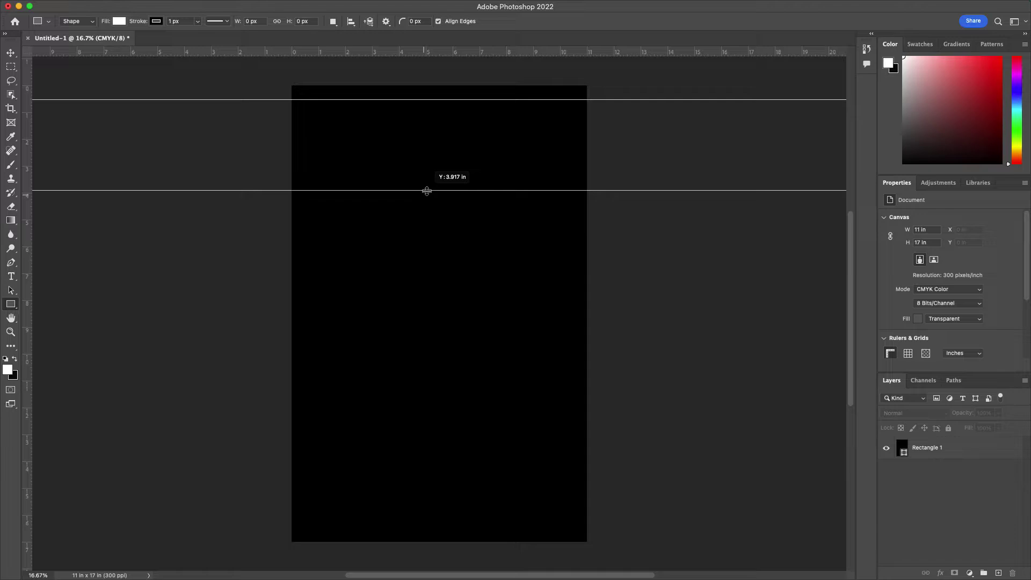
{"action": "left_click_drag", "start_coordinate": [427, 191], "coordinate": [427, 194]}
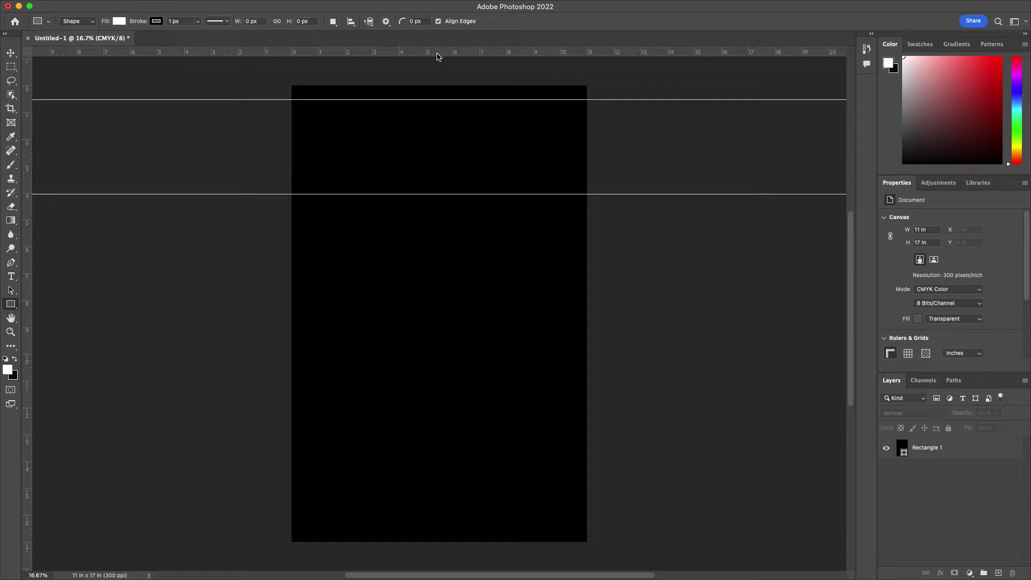
{"action": "left_click_drag", "start_coordinate": [438, 56], "coordinate": [434, 205]}
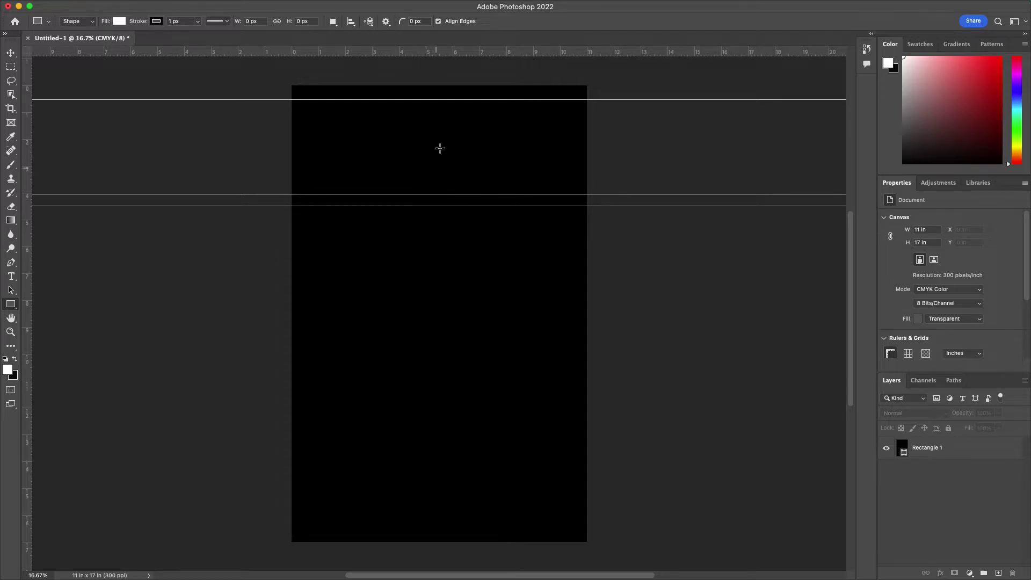
{"action": "left_click_drag", "start_coordinate": [446, 54], "coordinate": [426, 300]}
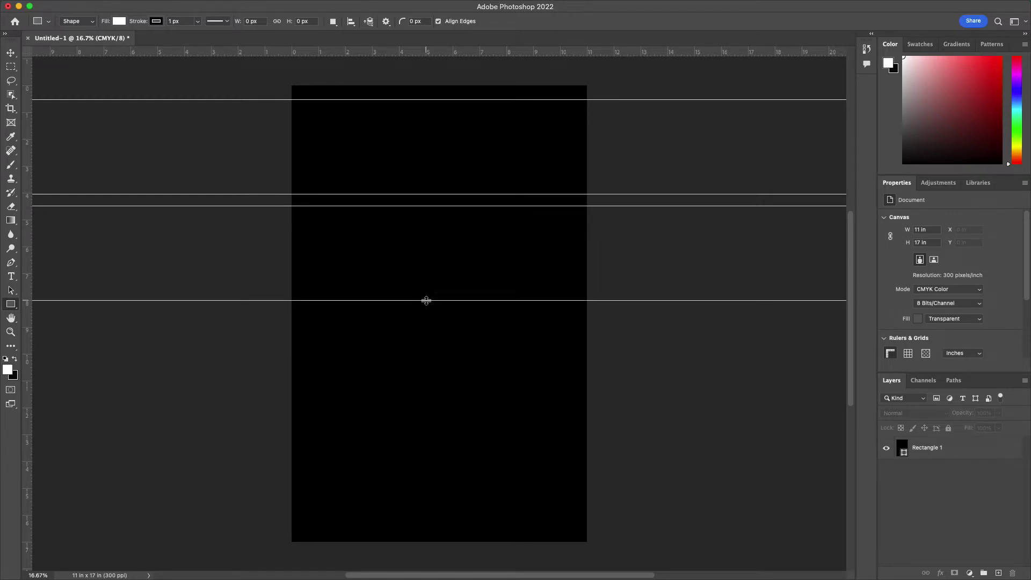
{"action": "left_click_drag", "start_coordinate": [446, 54], "coordinate": [435, 315]}
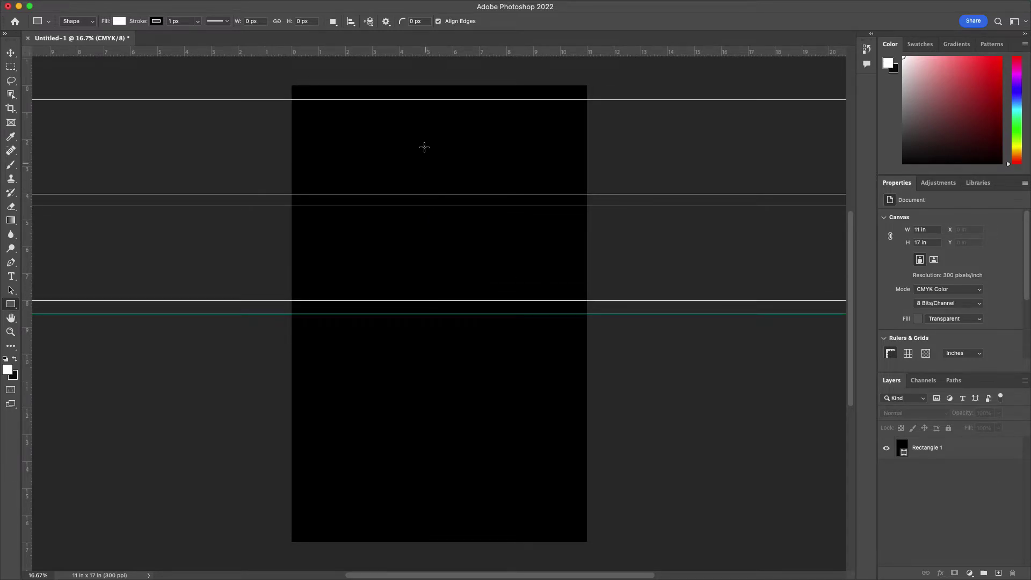
Place vertical guides at about 0.5, 3, 3.5, 6 and 10.5 inches, plus a horizontal guide at about 16.5 inches
{"action": "mouse_move", "coordinate": [414, 567]}
{"action": "left_click_drag", "start_coordinate": [29, 161], "coordinate": [306, 167]}
{"action": "left_click_drag", "start_coordinate": [306, 167], "coordinate": [307, 166]}
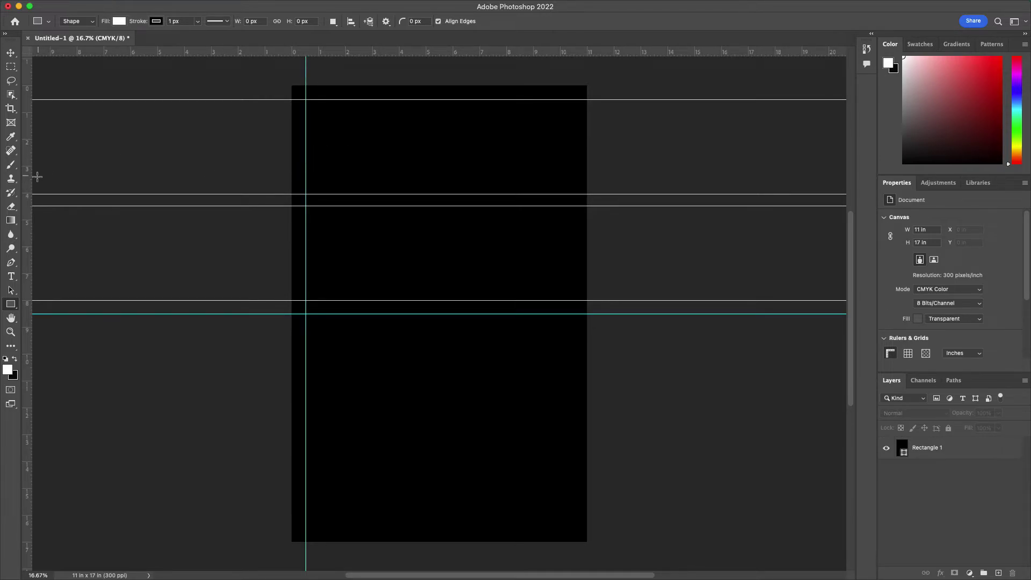
{"action": "left_click_drag", "start_coordinate": [28, 227], "coordinate": [374, 258]}
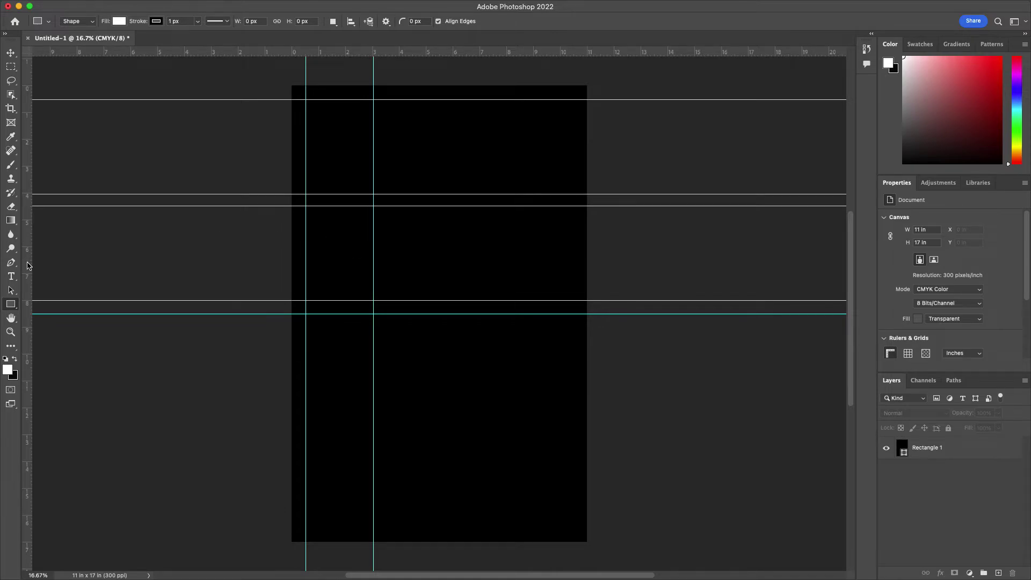
{"action": "left_click_drag", "start_coordinate": [30, 263], "coordinate": [387, 268]}
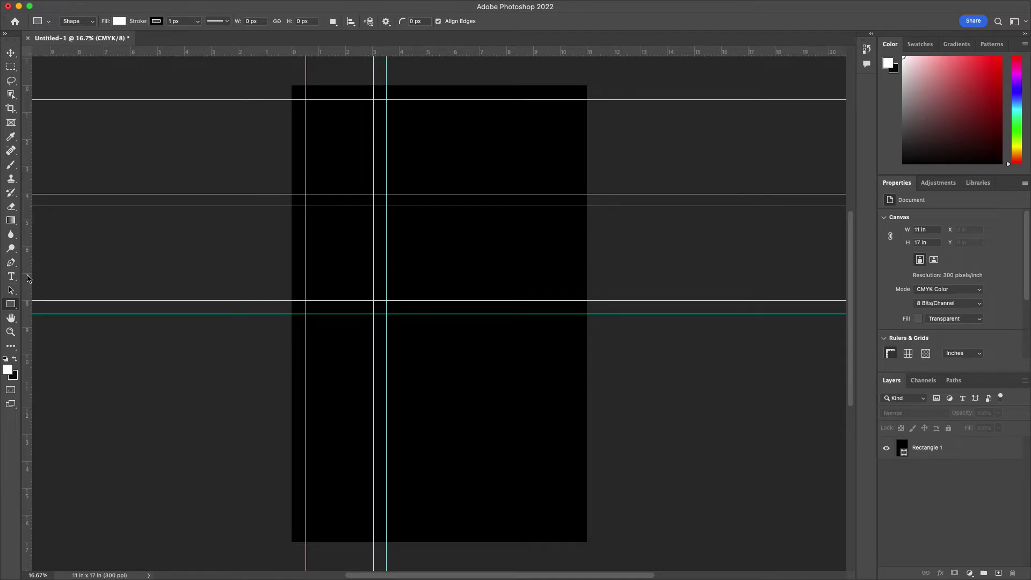
{"action": "left_click_drag", "start_coordinate": [29, 278], "coordinate": [454, 259]}
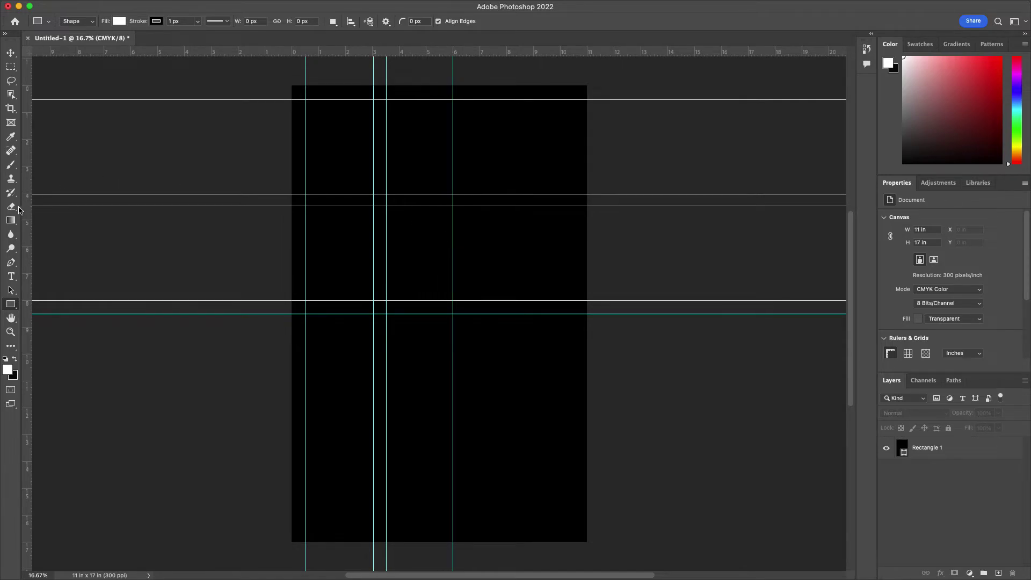
{"action": "left_click_drag", "start_coordinate": [29, 212], "coordinate": [575, 193]}
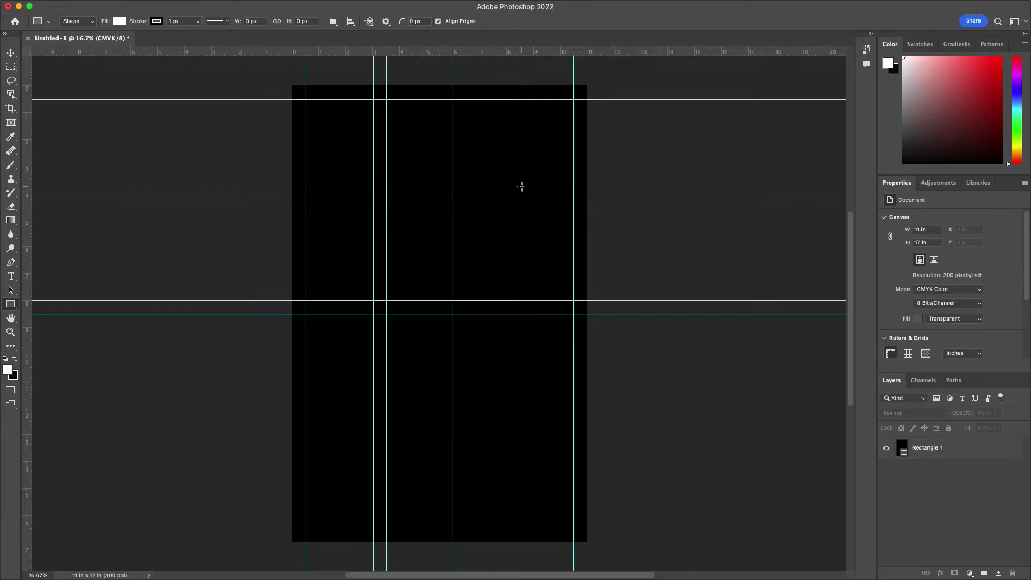
{"action": "left_click_drag", "start_coordinate": [471, 55], "coordinate": [466, 530]}
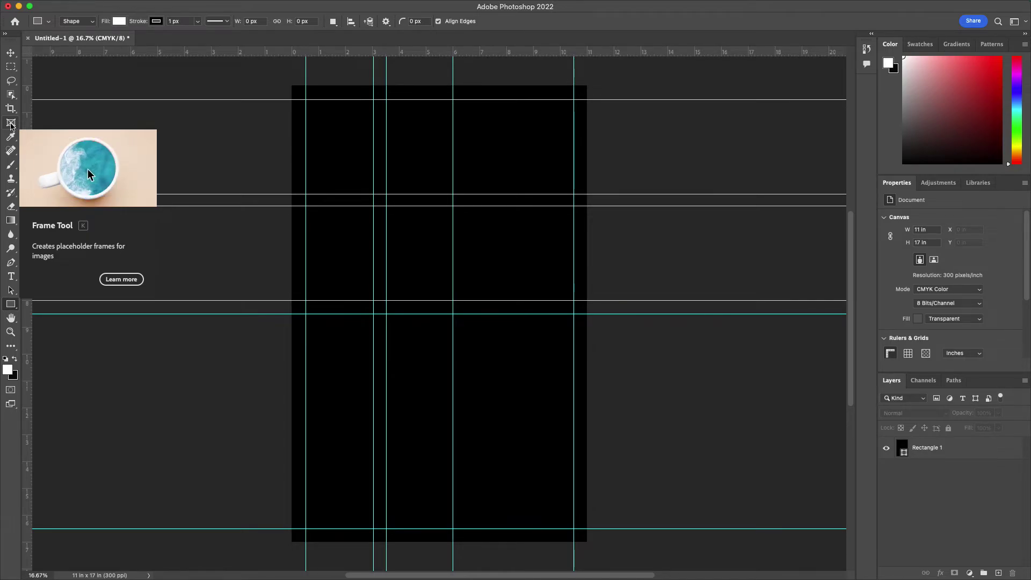
Draw a frame about 2.5 by 3.5 inches in the upper-left guide cell and place 20220930_130319.jpg from Finder in it
{"action": "left_click", "coordinate": [11, 124]}
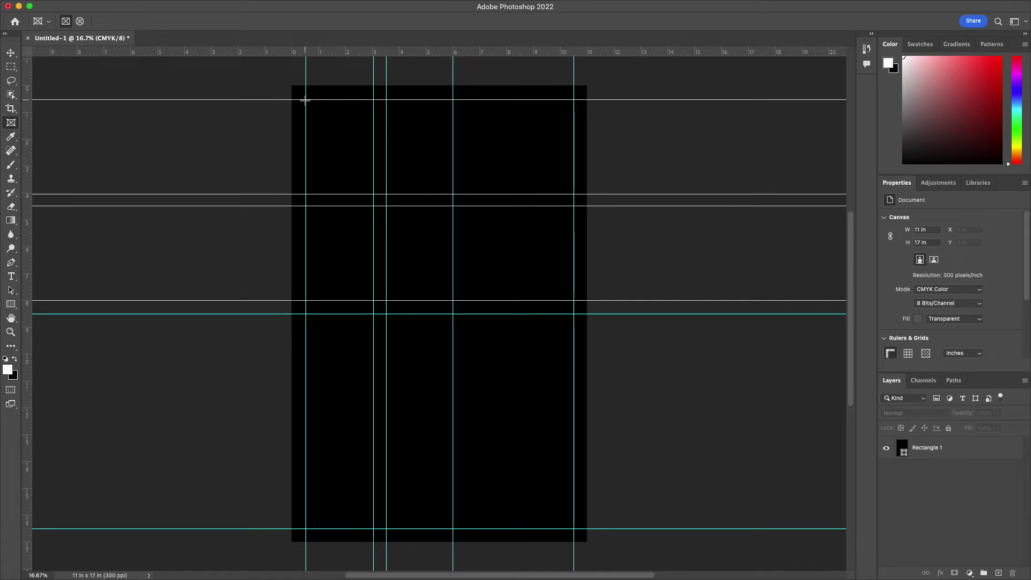
{"action": "left_click_drag", "start_coordinate": [306, 99], "coordinate": [373, 193]}
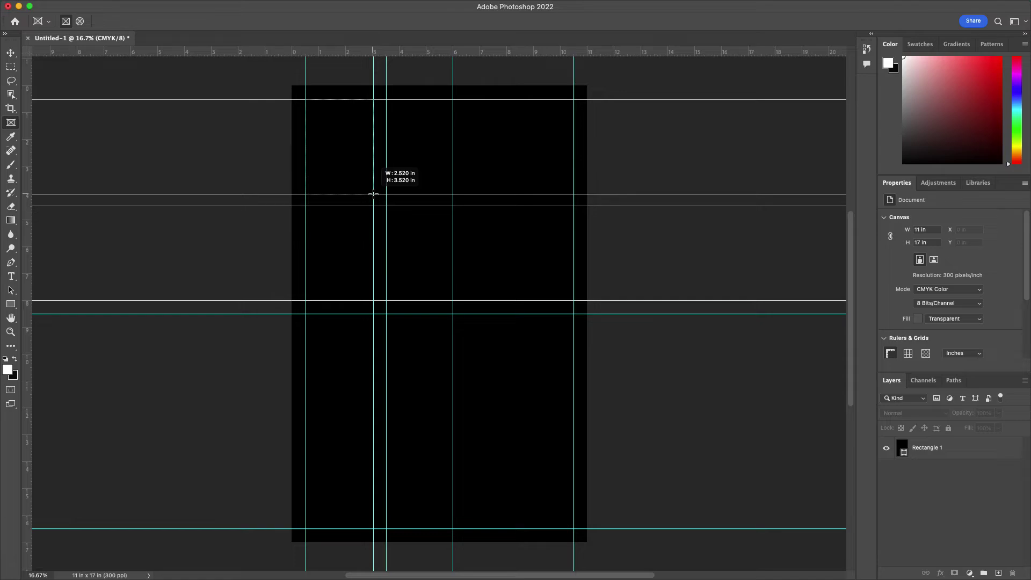
{"action": "left_click_drag", "start_coordinate": [374, 193], "coordinate": [374, 194]}
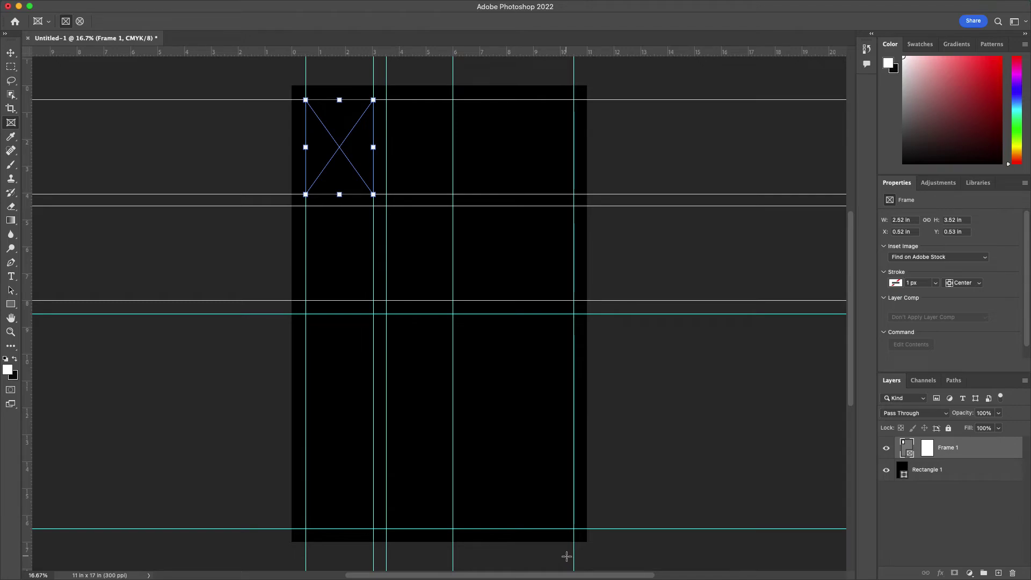
{"action": "mouse_move", "coordinate": [498, 578]}
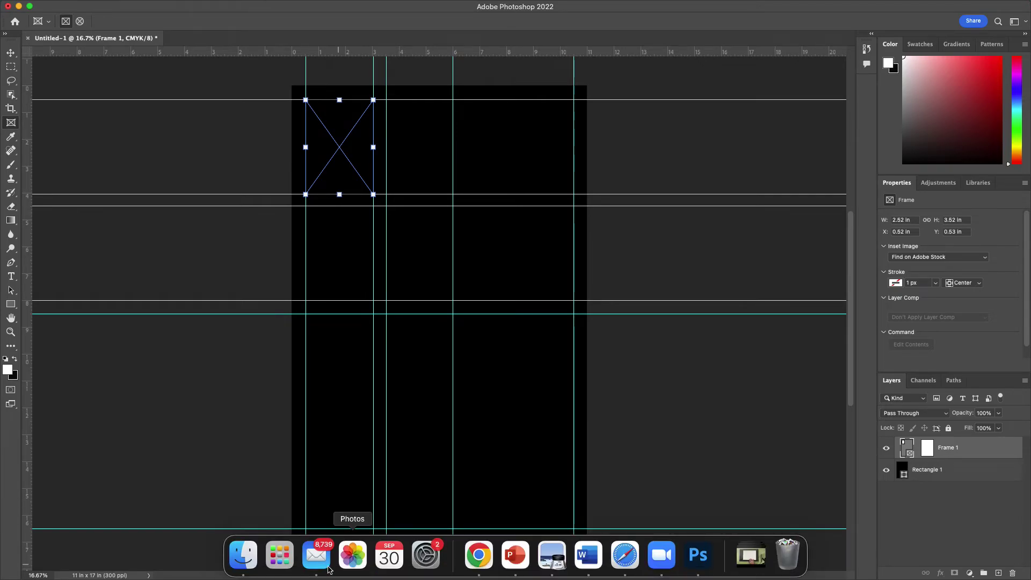
{"action": "left_click", "coordinate": [242, 558]}
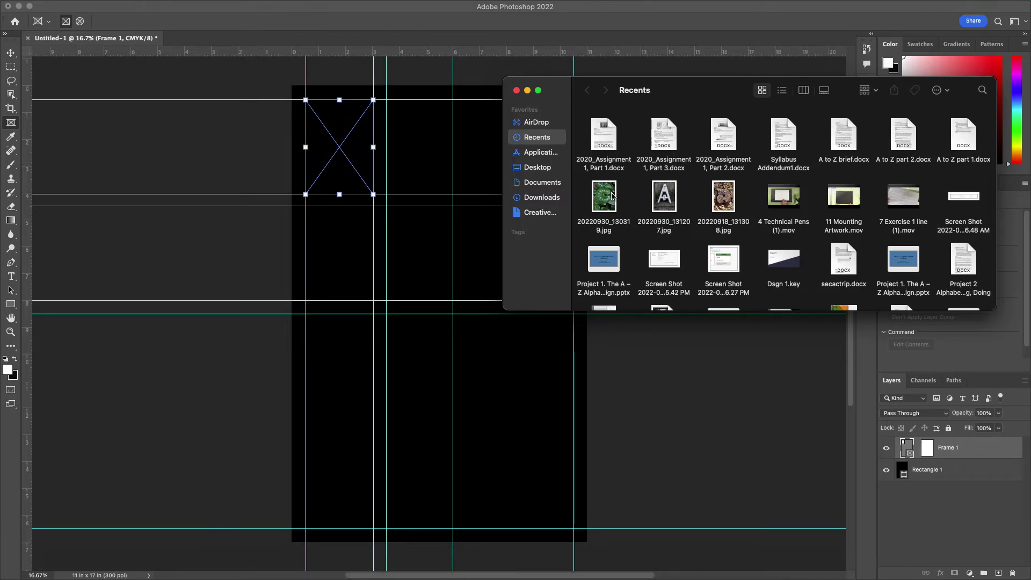
{"action": "left_click_drag", "start_coordinate": [608, 200], "coordinate": [344, 138]}
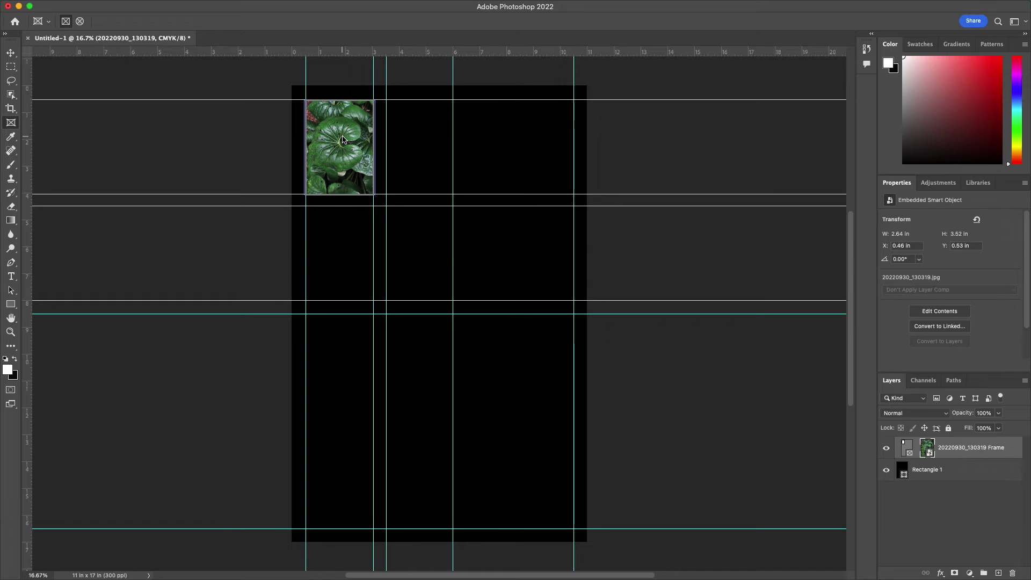
Scale the leaf photo proportionally to about 7.58% with Free Transform and reposition it within its frame
{"action": "mouse_move", "coordinate": [138, 5]}
{"action": "left_click", "coordinate": [109, 7]}
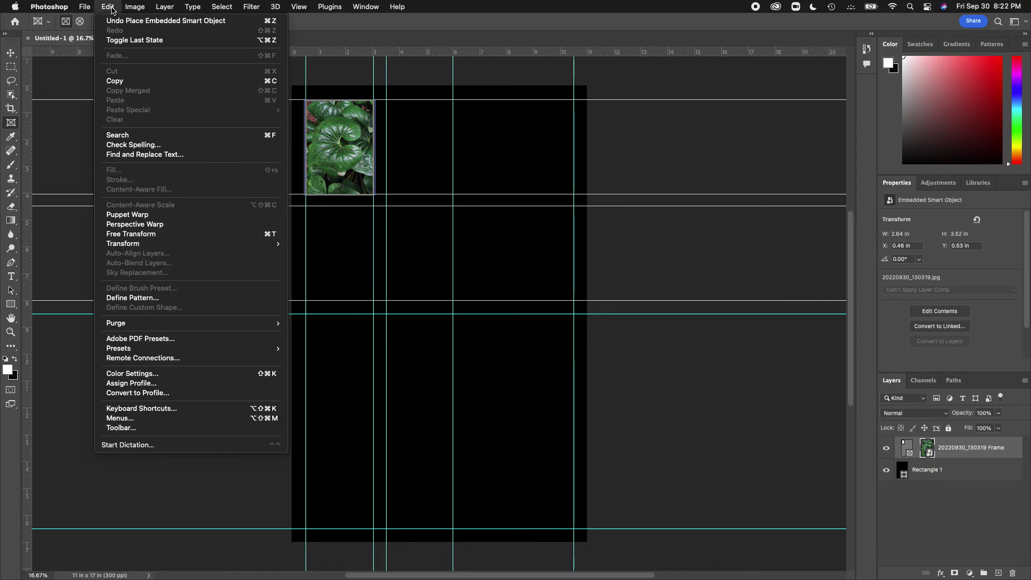
{"action": "left_click", "coordinate": [160, 235]}
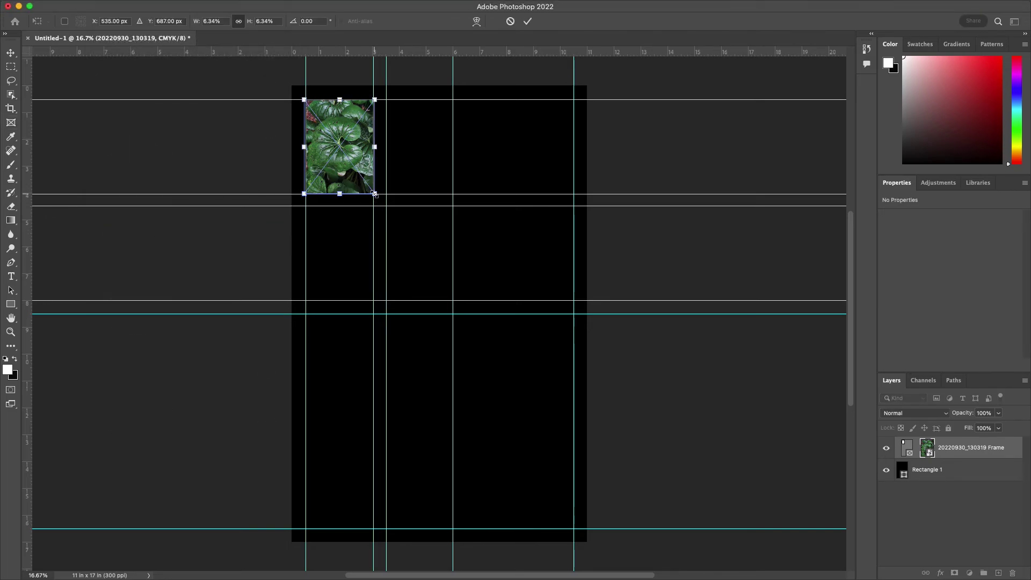
{"action": "left_click_drag", "start_coordinate": [374, 193], "coordinate": [389, 213]}
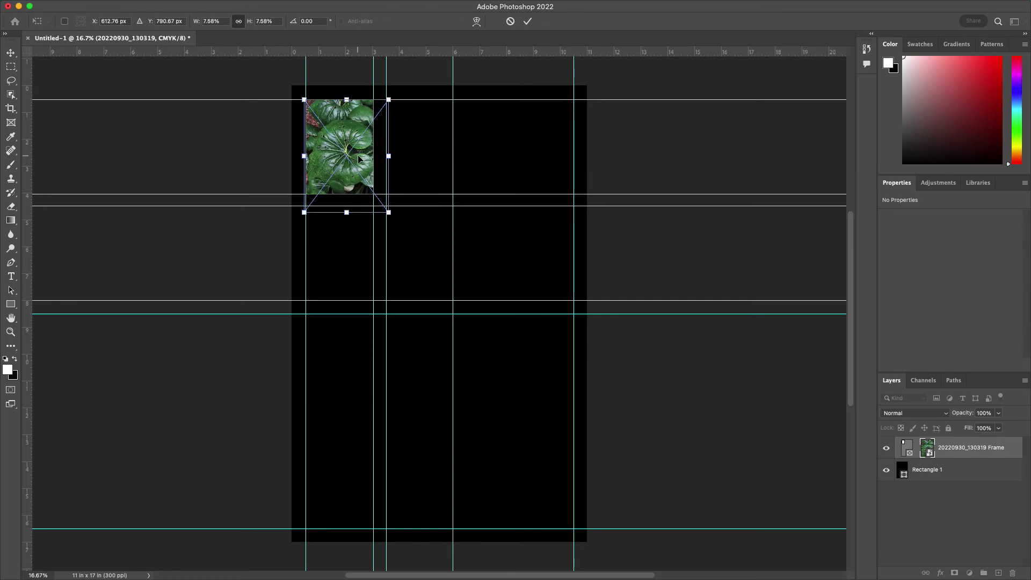
{"action": "mouse_move", "coordinate": [359, 159]}
{"action": "left_mouse_down"}
{"action": "mouse_move", "coordinate": [353, 141]}
{"action": "mouse_move", "coordinate": [354, 152]}
{"action": "left_mouse_up"}
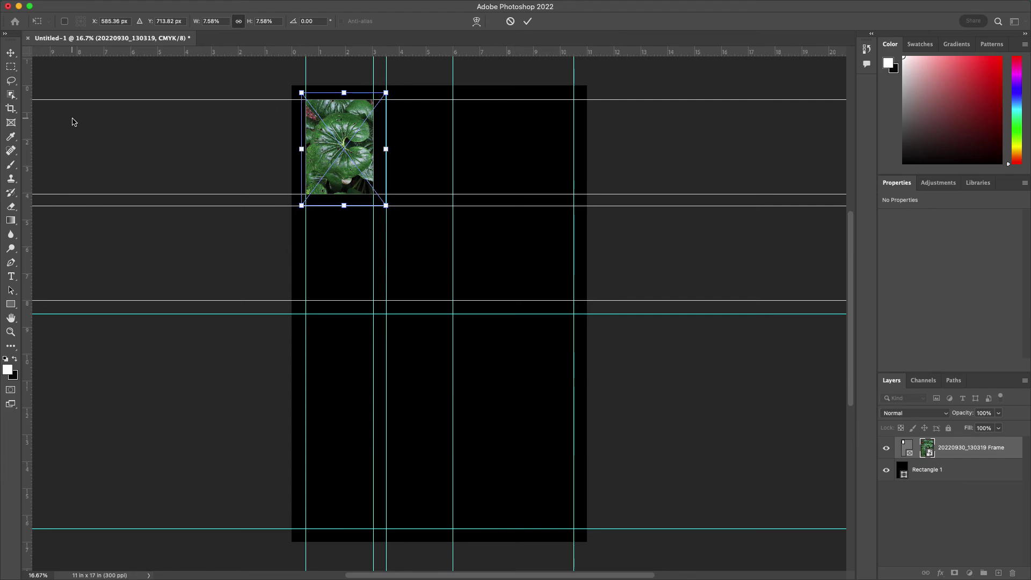
{"action": "left_click", "coordinate": [13, 124]}
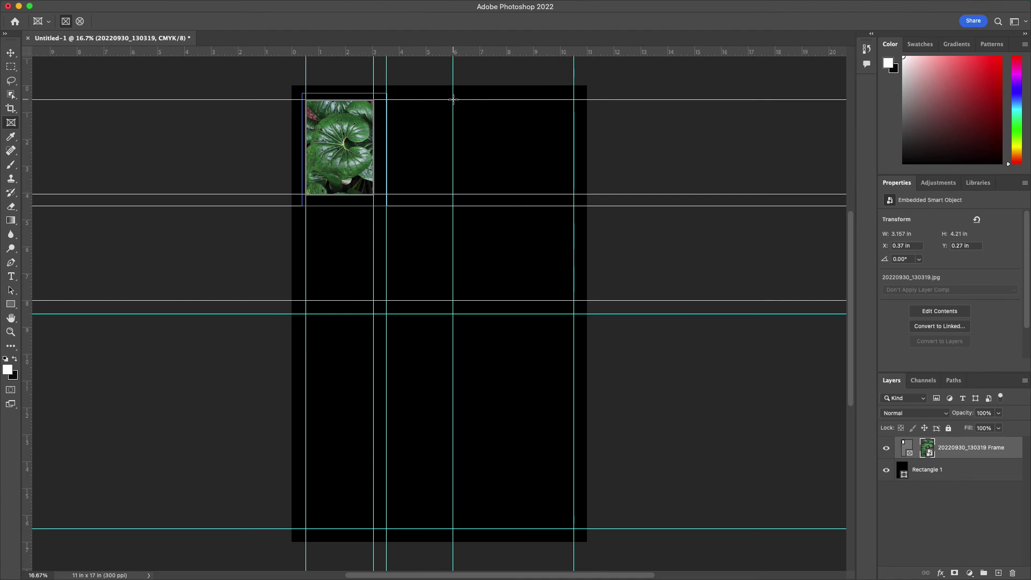
Draw a frame about 4.5 by 3.5 inches in the upper-right guide cell and place 20220930_131207.jpg from Finder in it
{"action": "left_click_drag", "start_coordinate": [453, 100], "coordinate": [573, 195]}
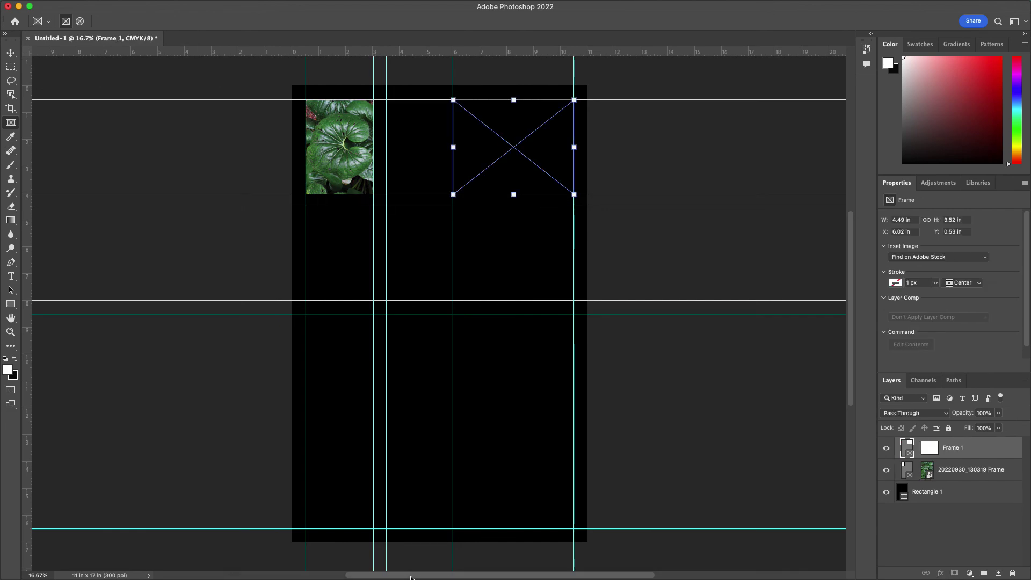
{"action": "mouse_move", "coordinate": [389, 558]}
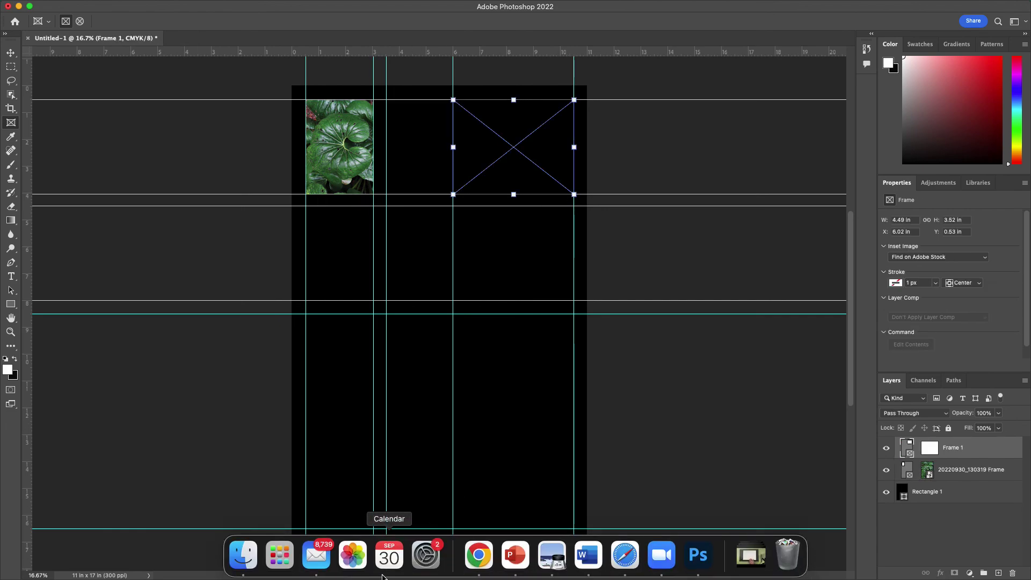
{"action": "left_click", "coordinate": [234, 554]}
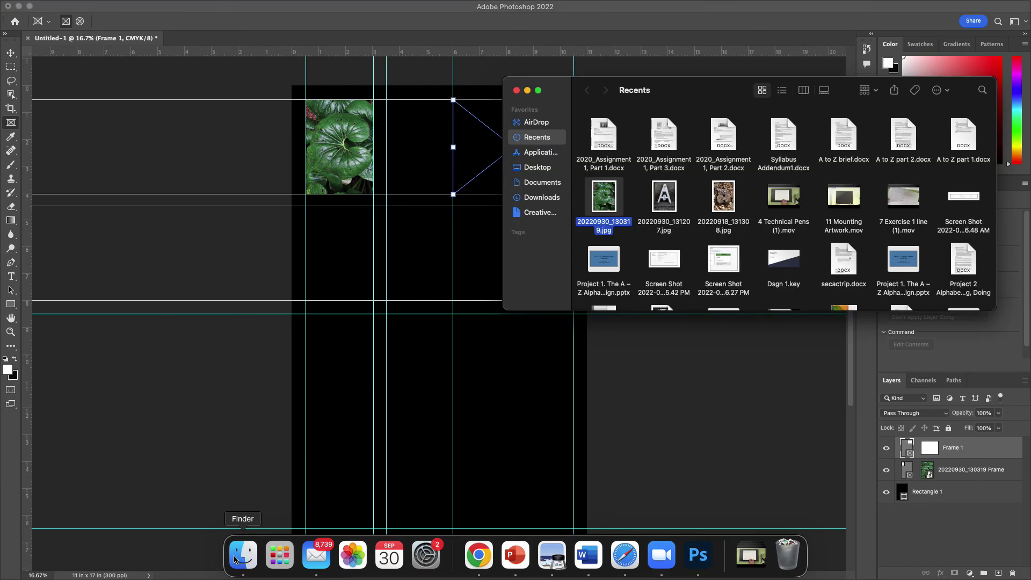
{"action": "left_click", "coordinate": [668, 199]}
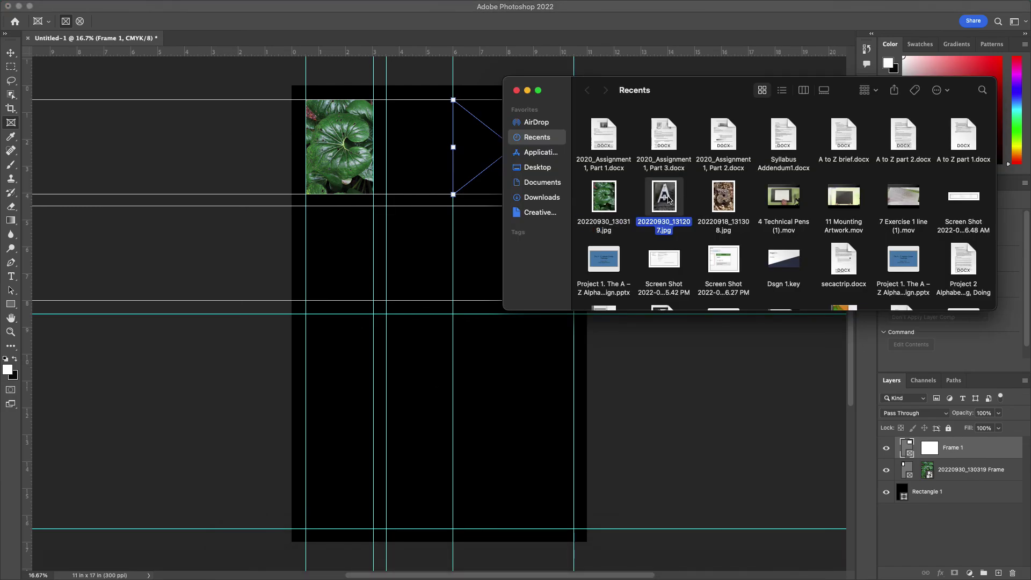
{"action": "left_click_drag", "start_coordinate": [668, 199], "coordinate": [488, 134]}
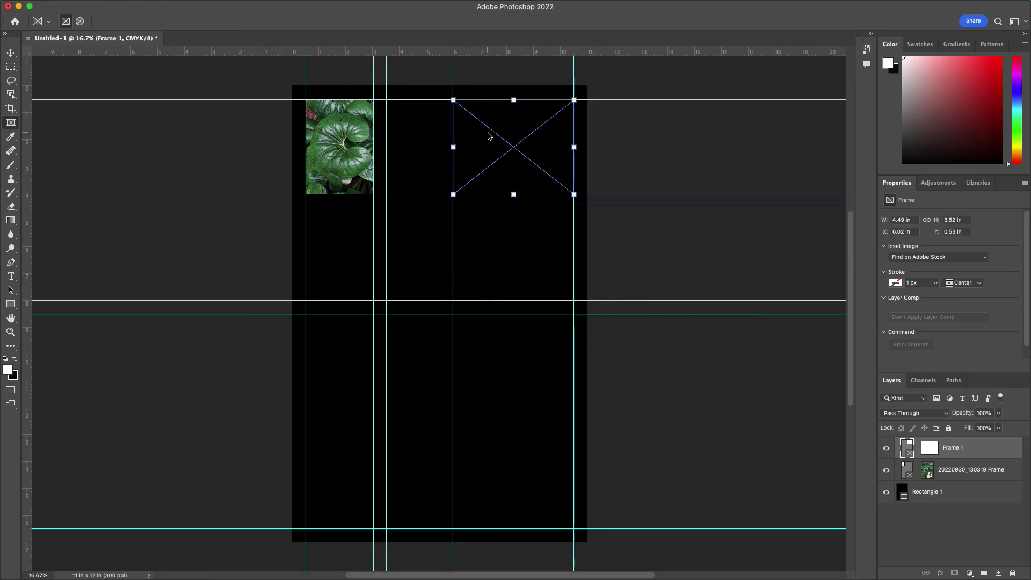